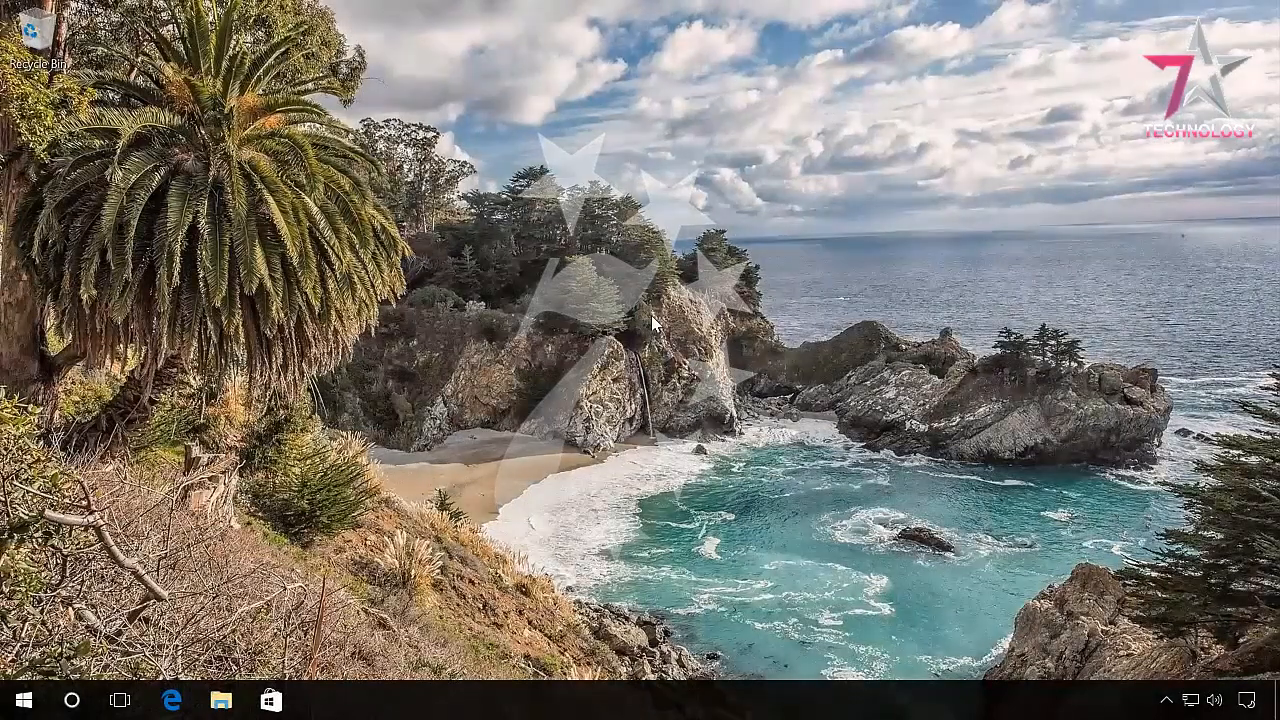
Open Settings from Action Center and go to Accounts > Family & other people.
click(1246, 703)
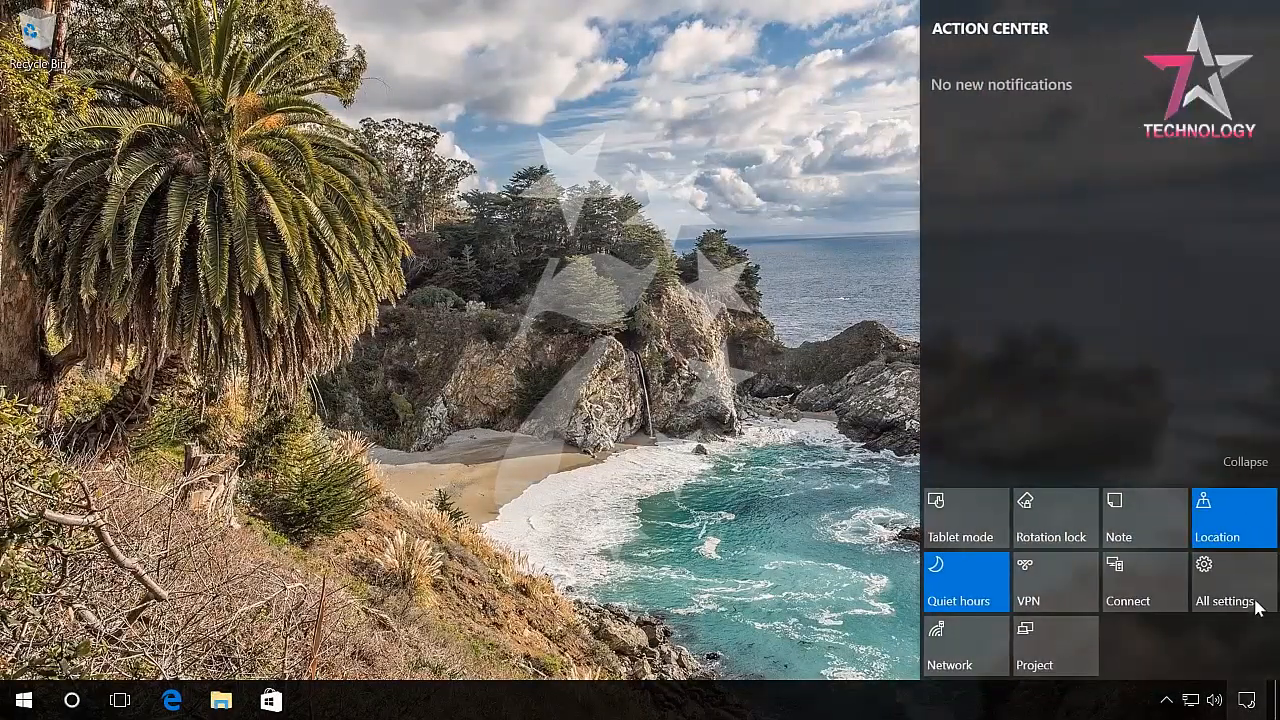
click(1232, 603)
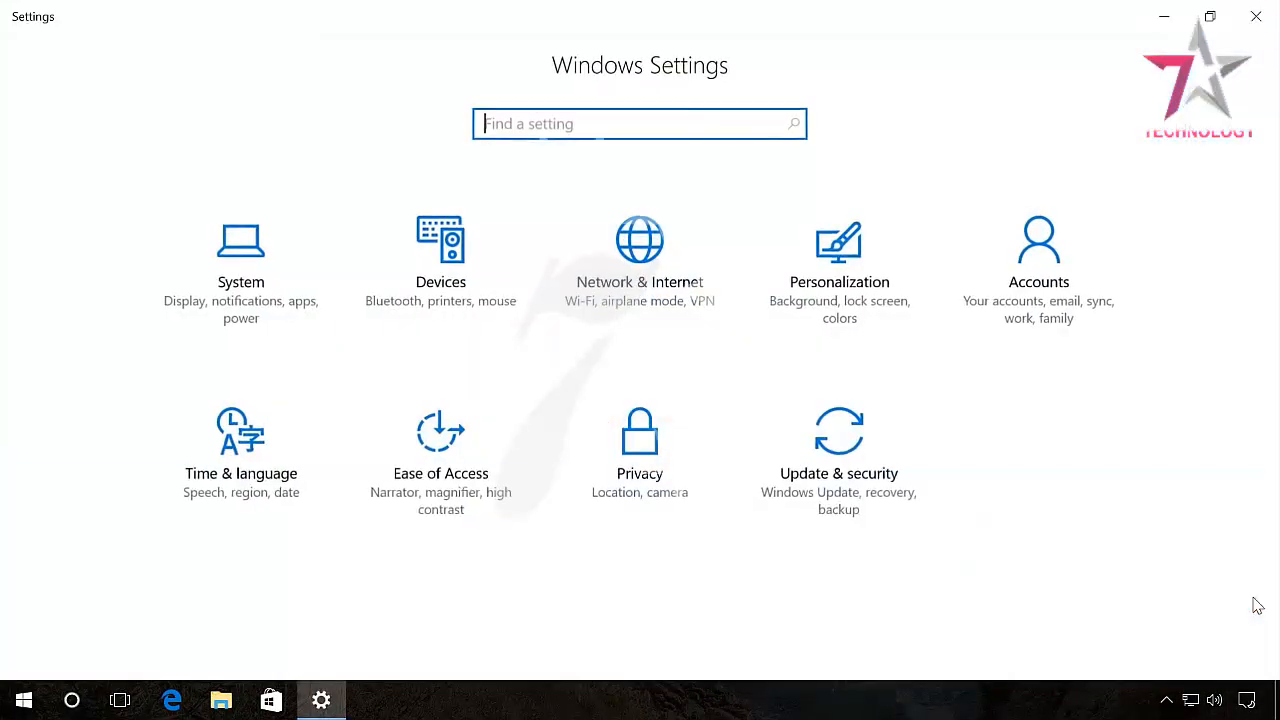
click(1048, 322)
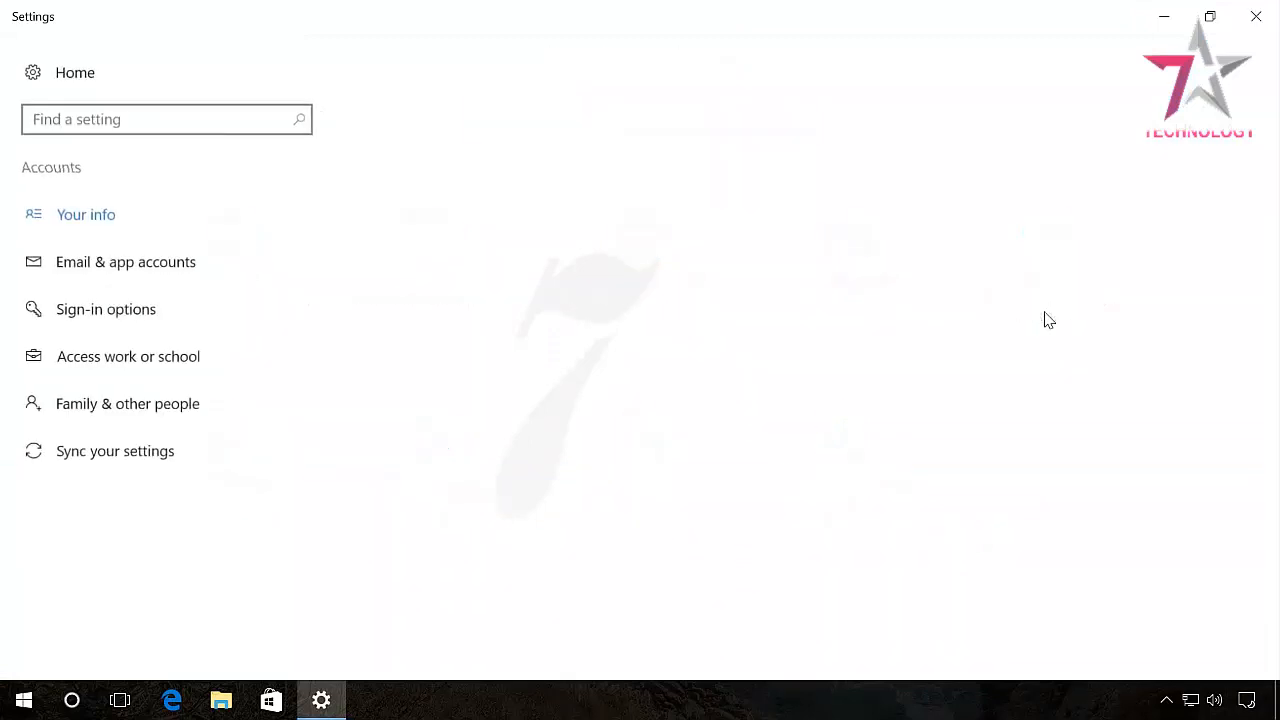
click(177, 410)
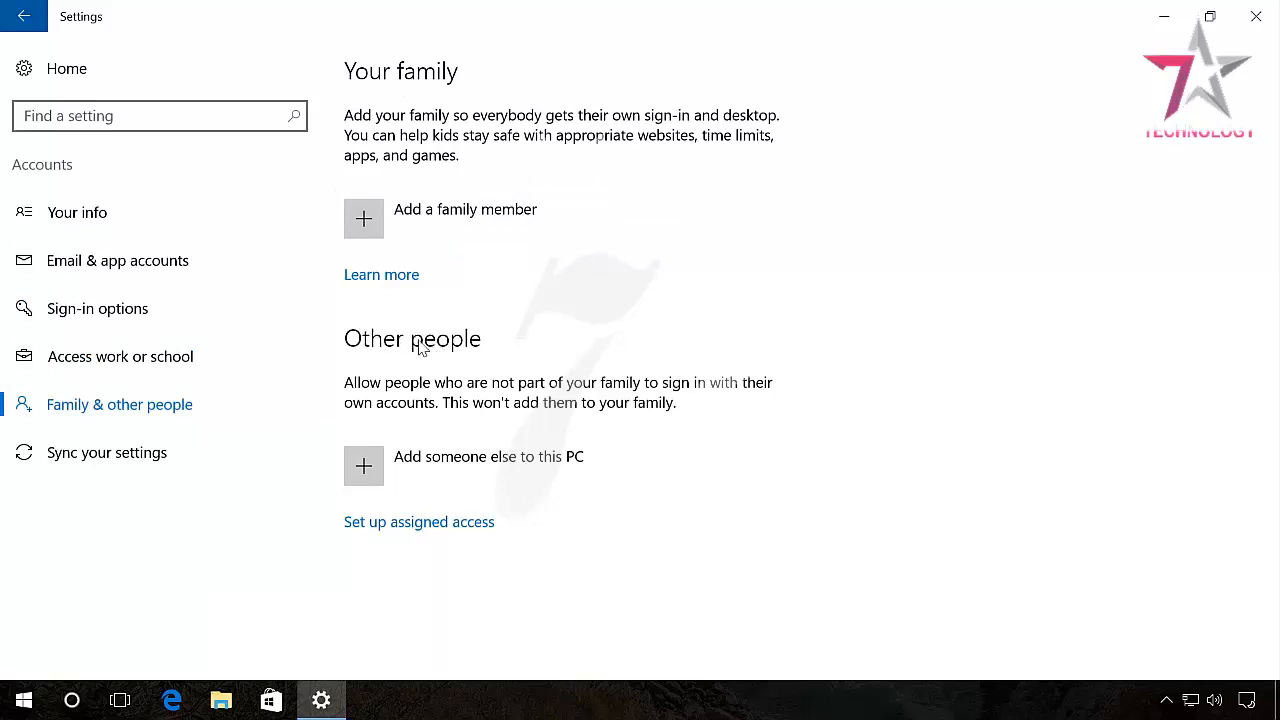
Start adding someone else to this PC as a user without a Microsoft account.
click(368, 467)
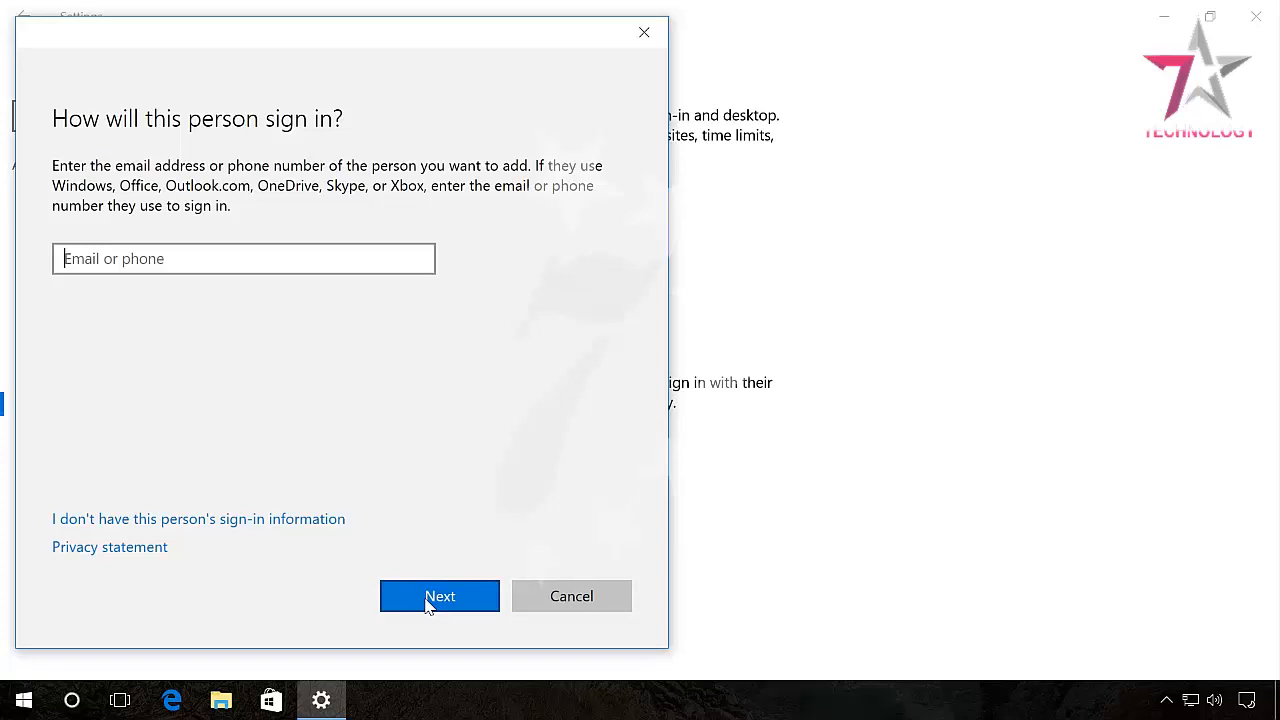
click(222, 520)
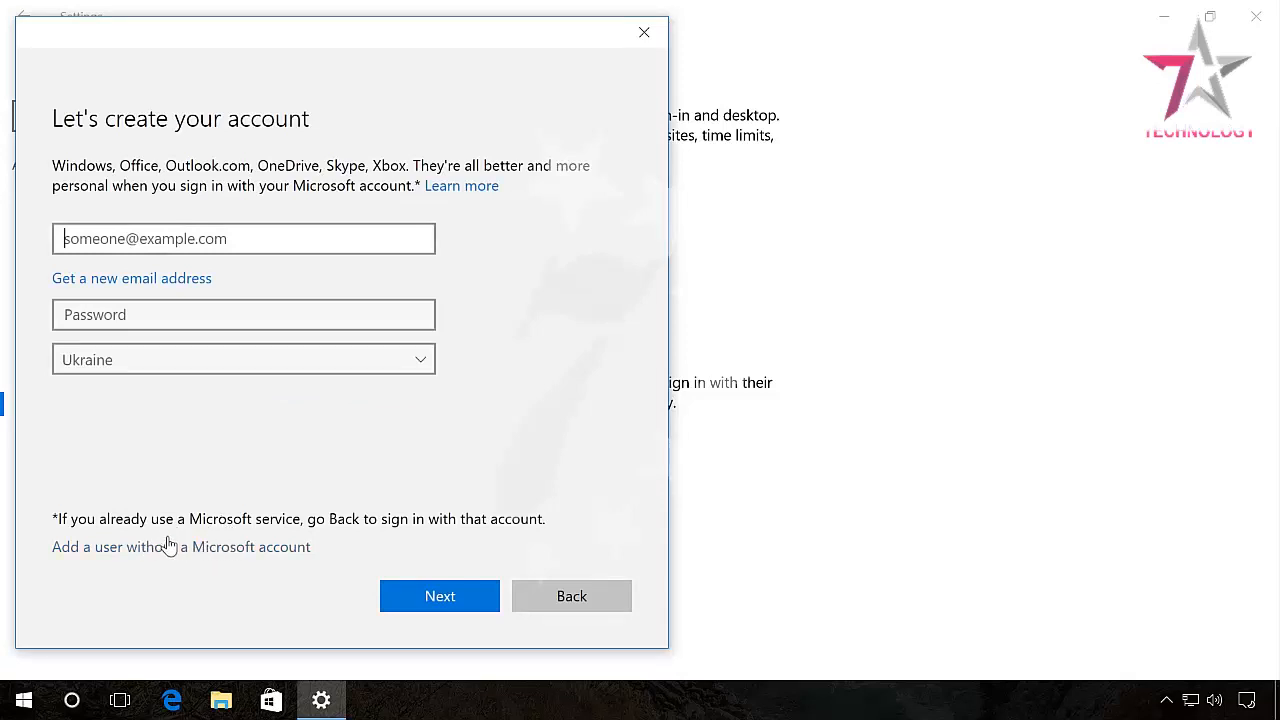
click(190, 546)
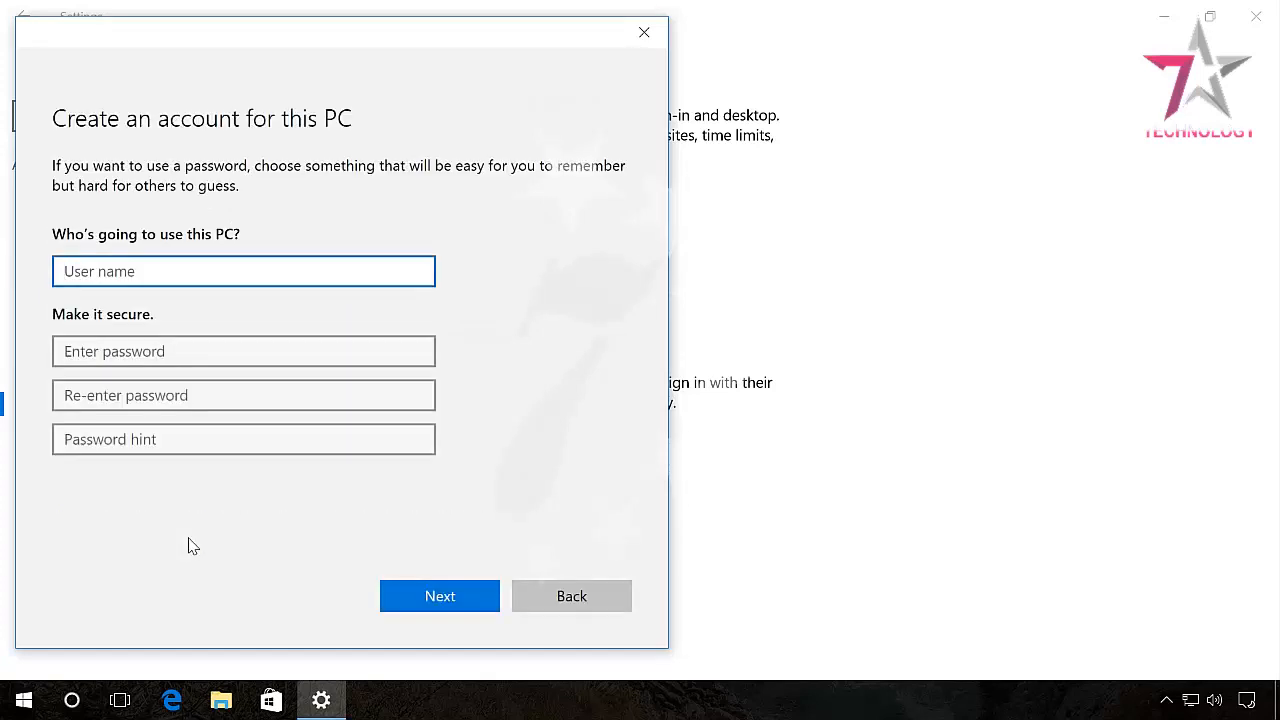
Enter the user name, a password twice and a password hint, then create the local account.
text(Andrey)
click(131, 350)
text(***************)
key(Tab)
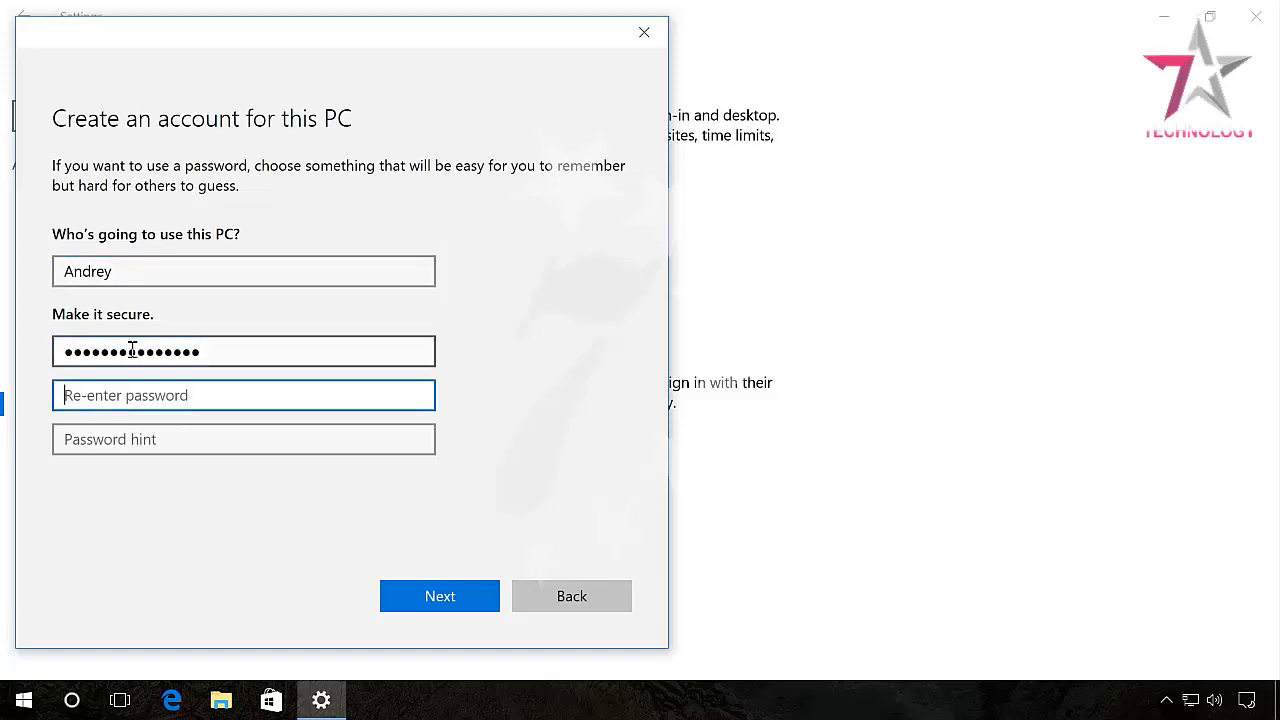
text(***************)
key(Tab)
text(pass)
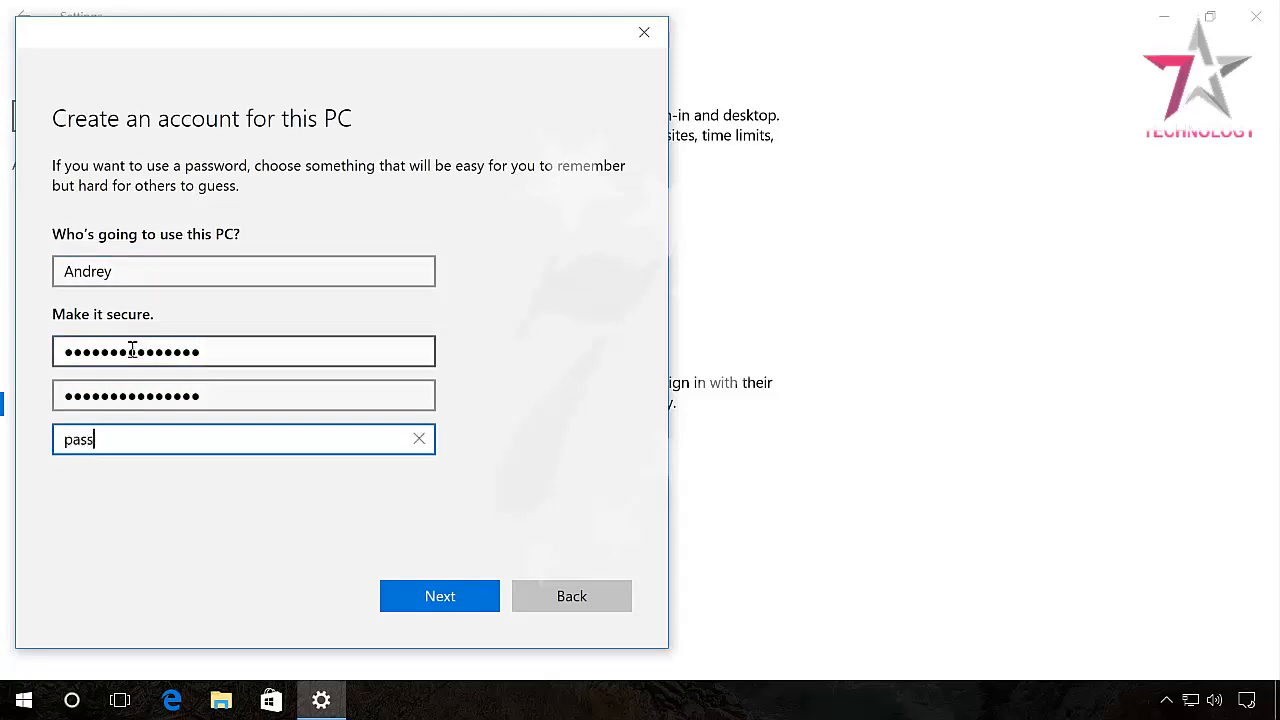
text(word)
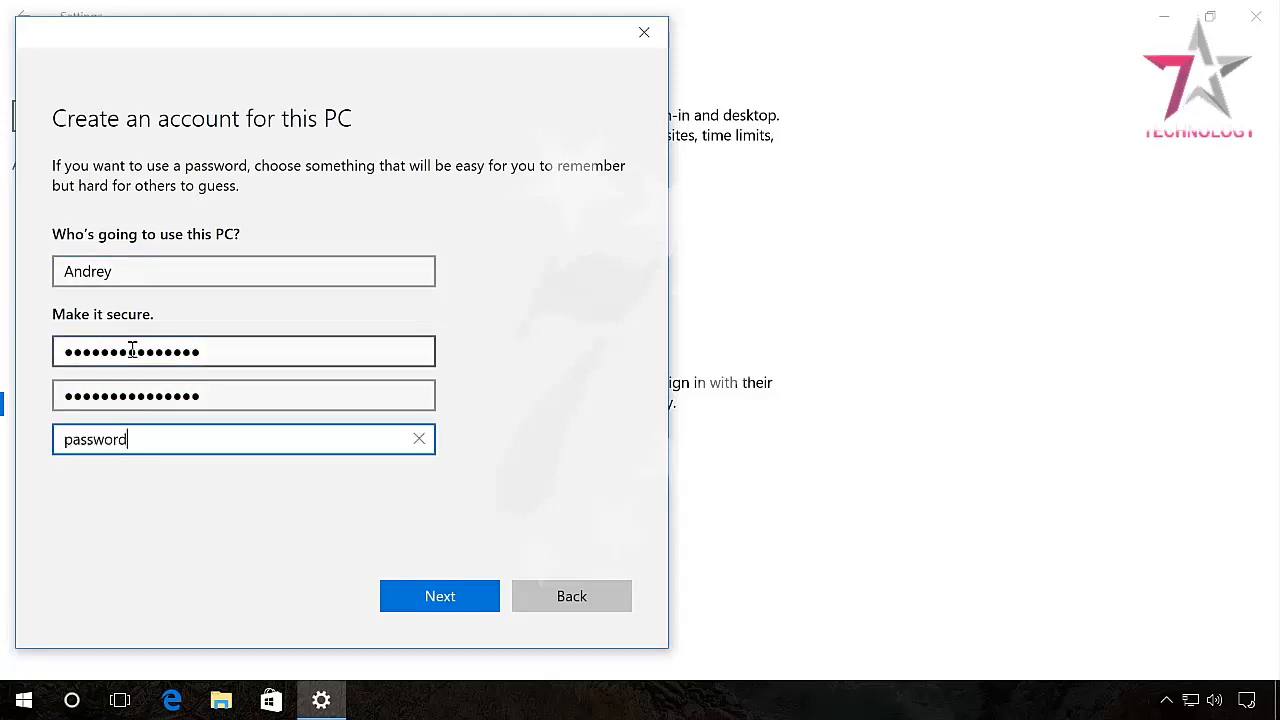
click(401, 598)
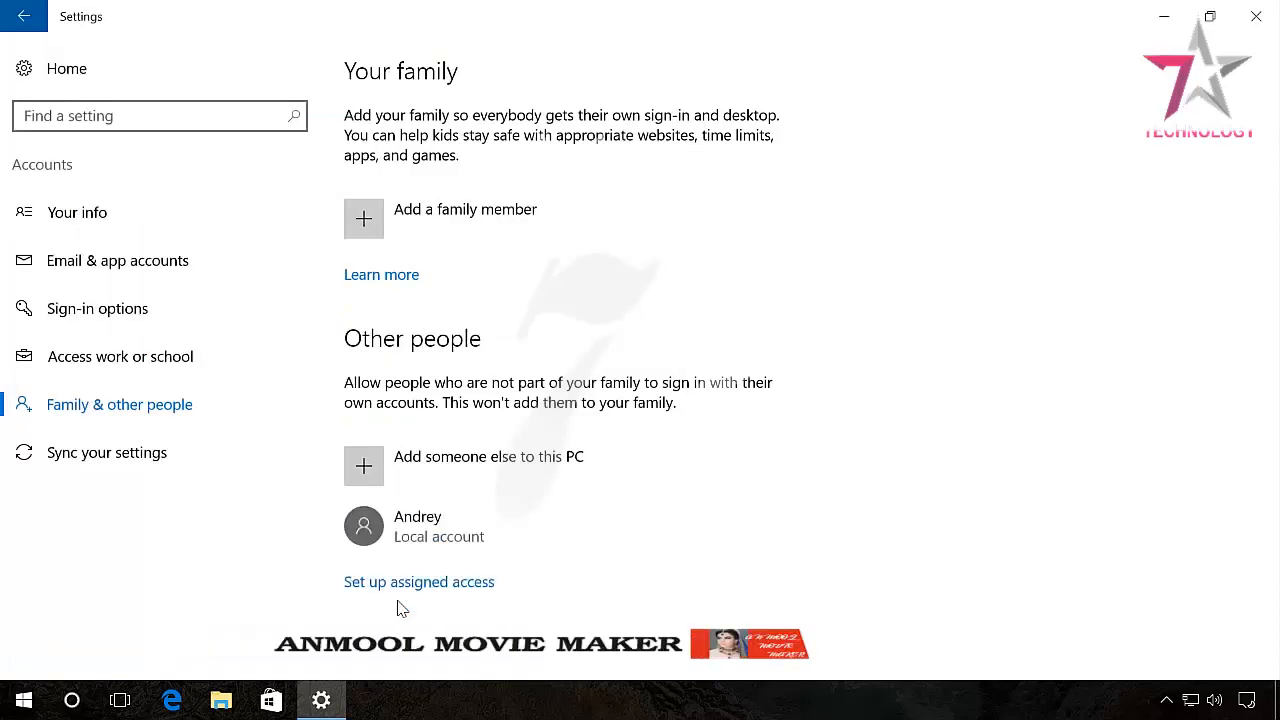
Change the new local account's type to Administrator.
click(480, 528)
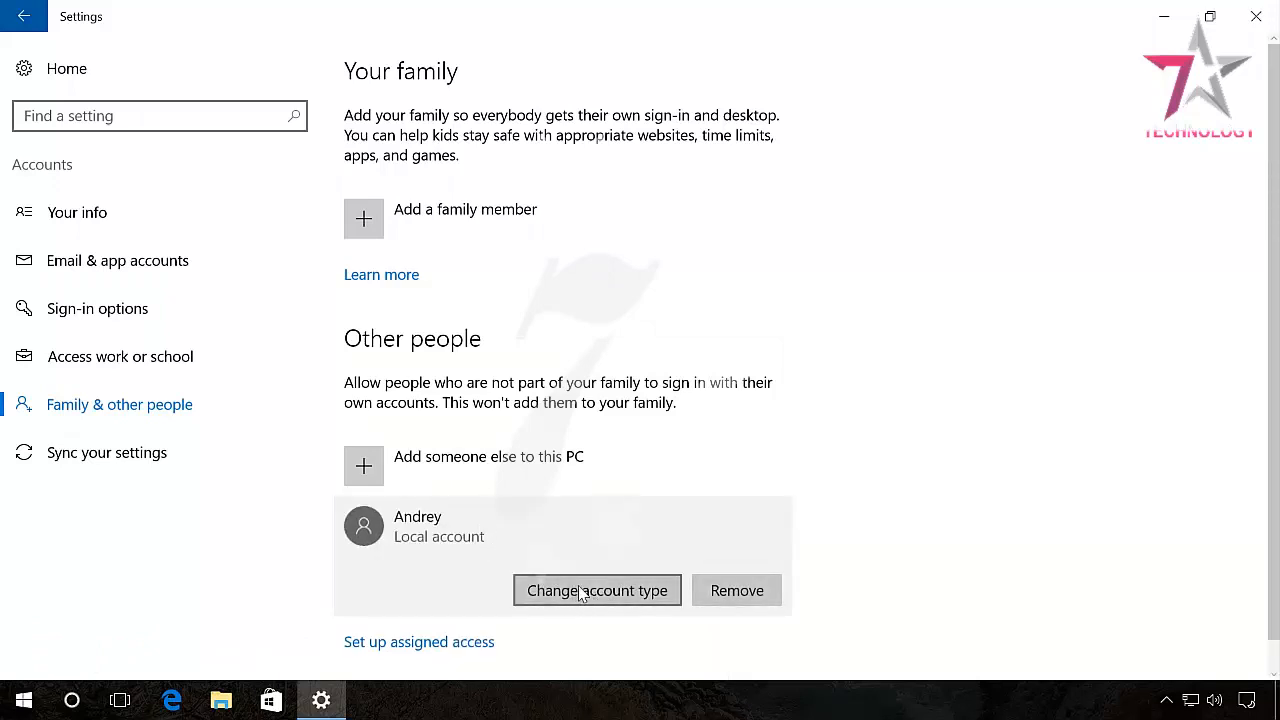
click(583, 592)
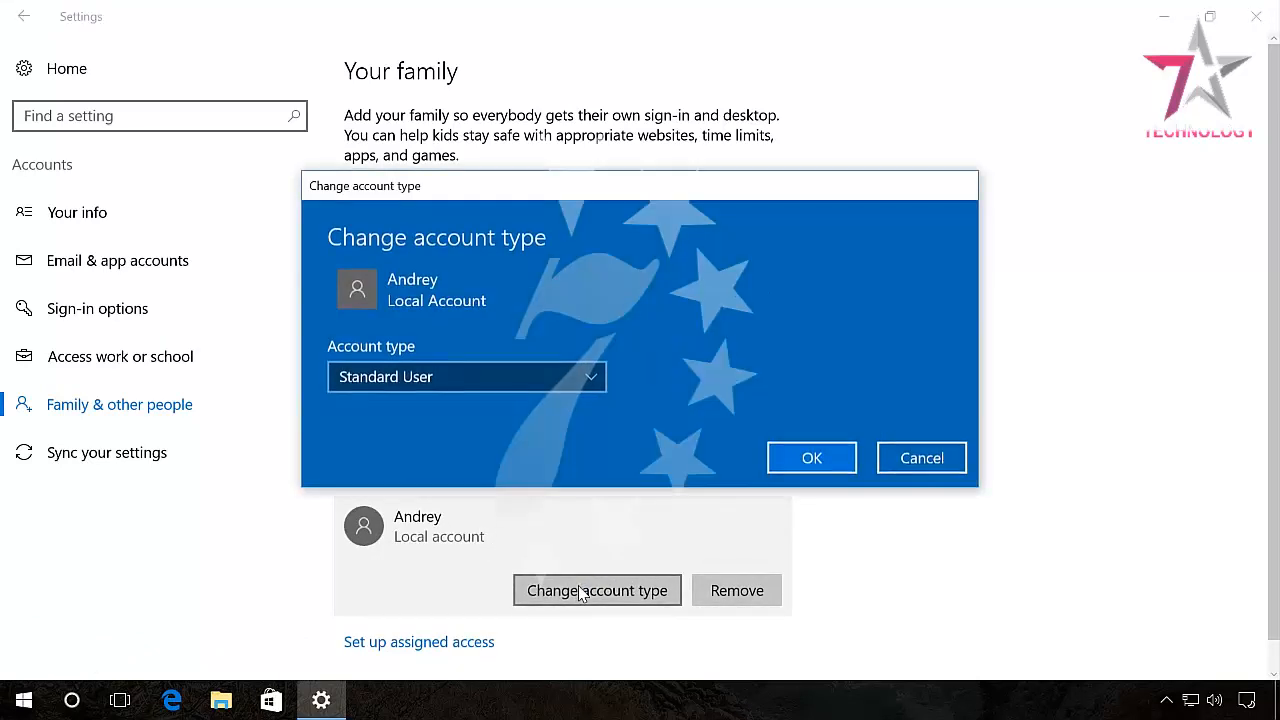
click(466, 378)
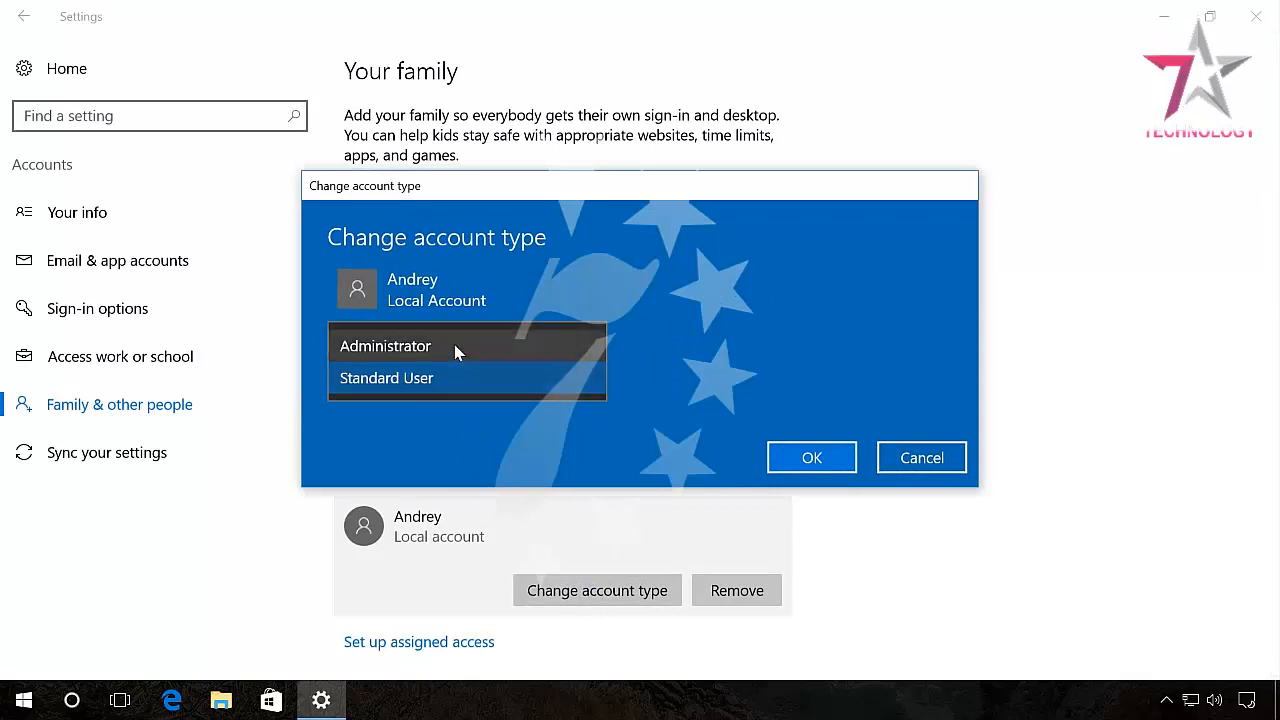
click(454, 348)
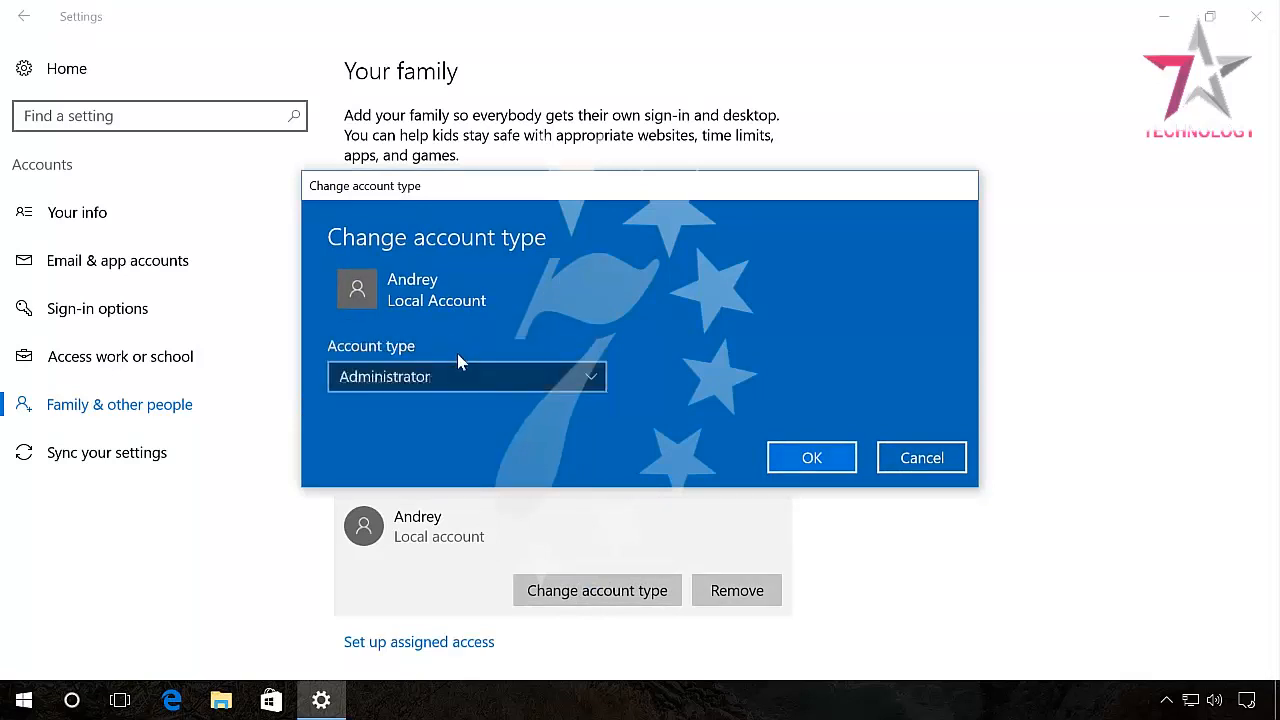
click(808, 457)
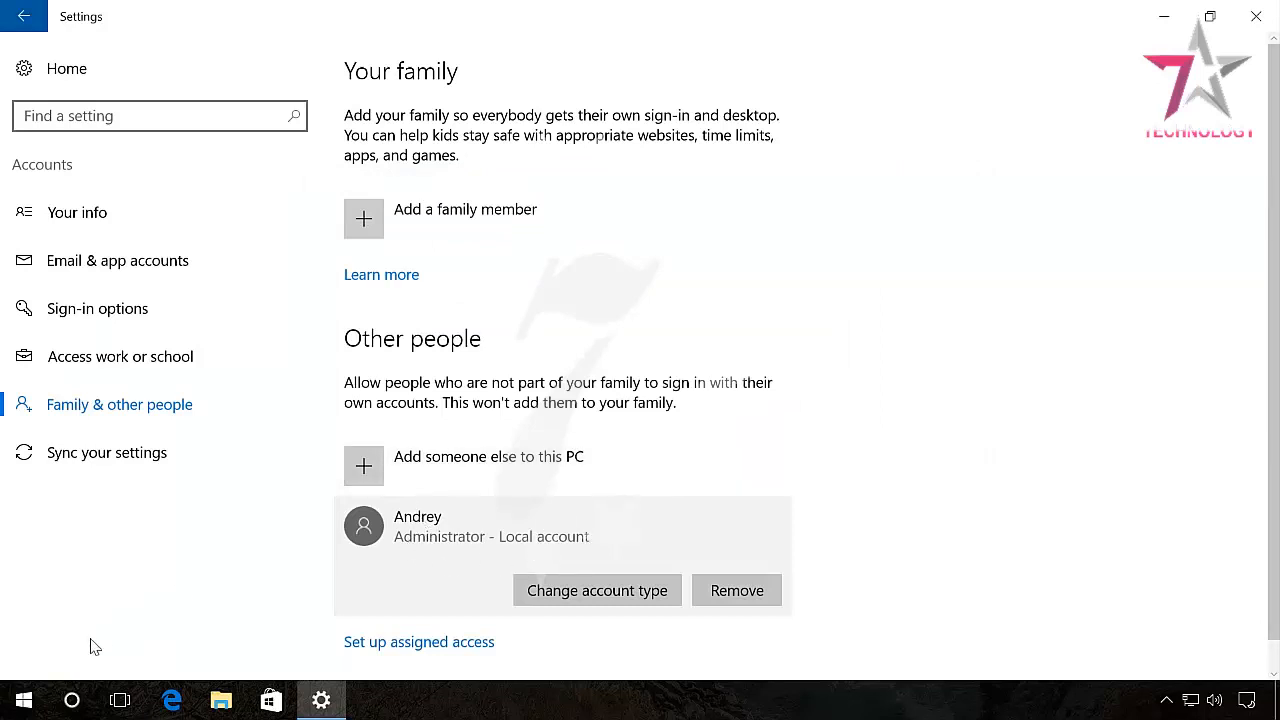
Check the Start menu's user account options, then close it and return to Settings.
click(24, 700)
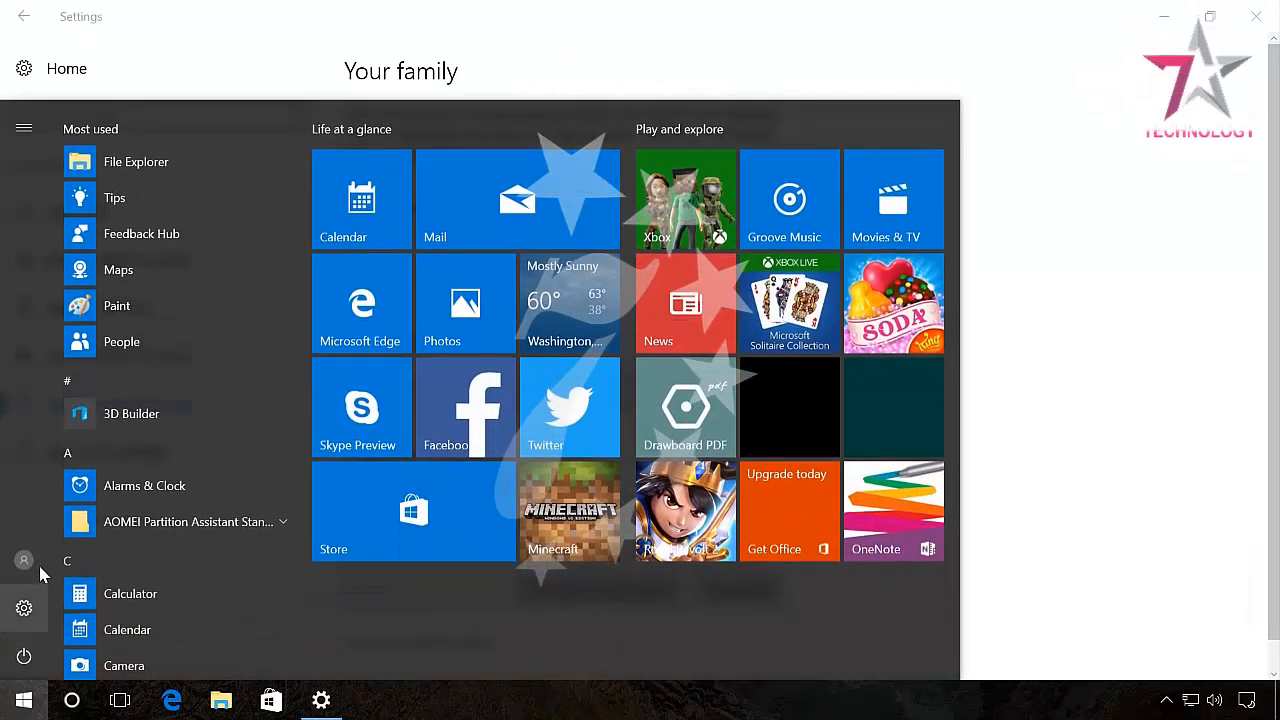
click(35, 564)
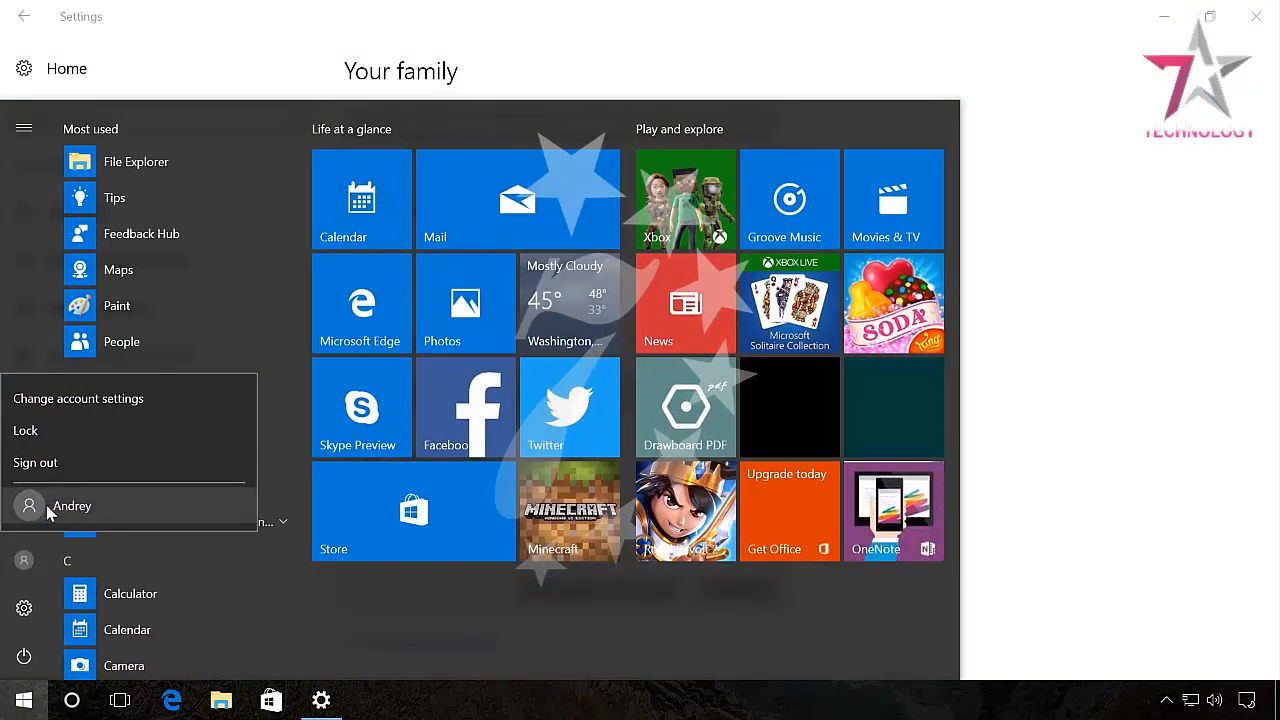
click(1046, 474)
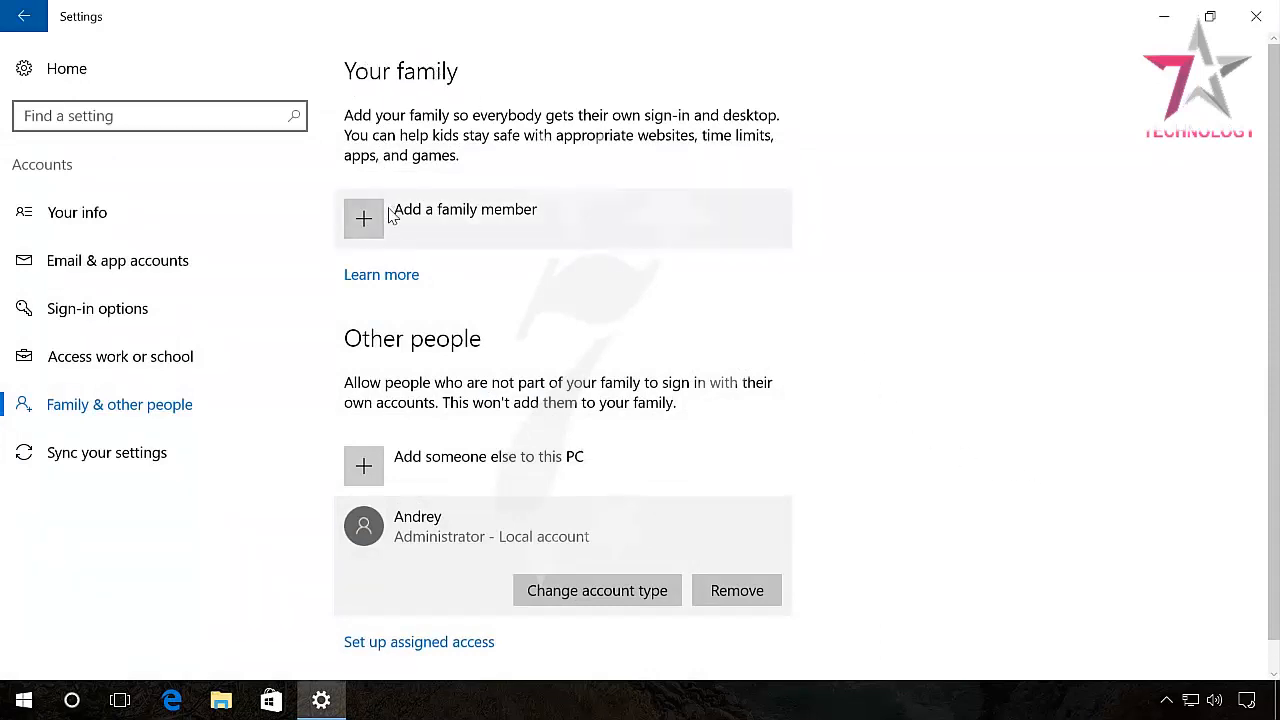
Add a child family member by pasting their e-mail address and confirm sending the invitation.
click(426, 219)
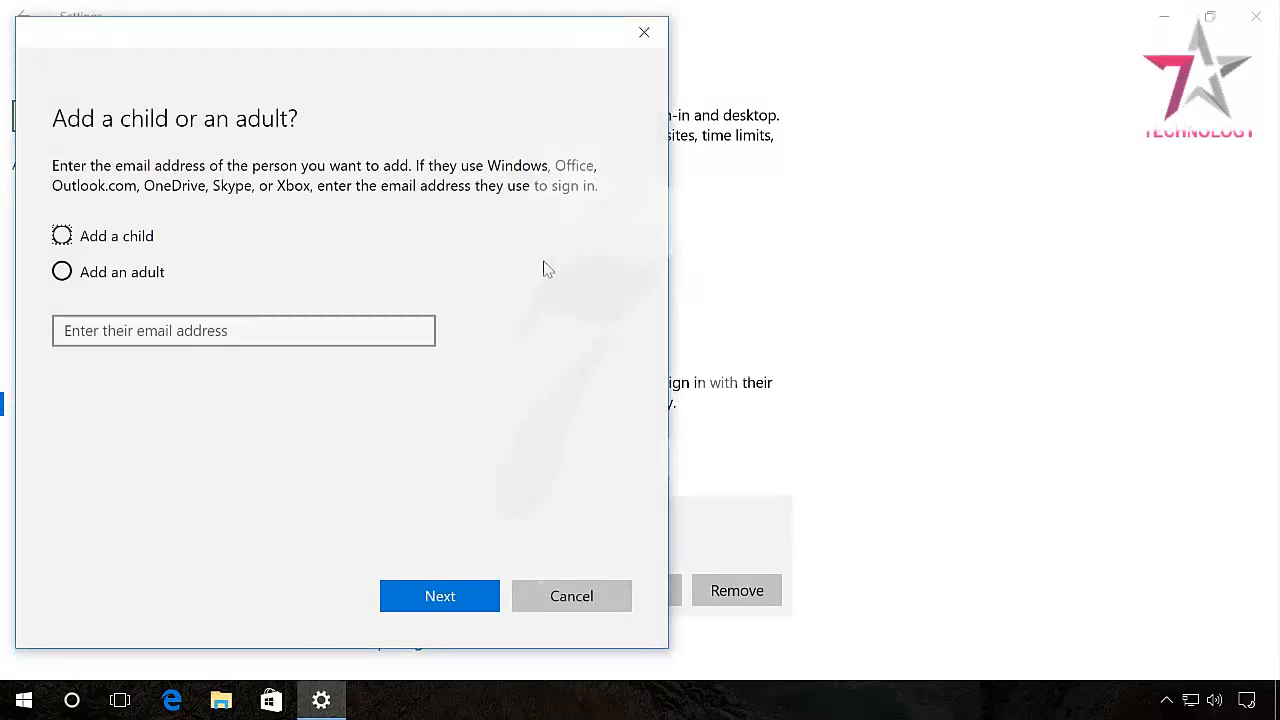
click(99, 245)
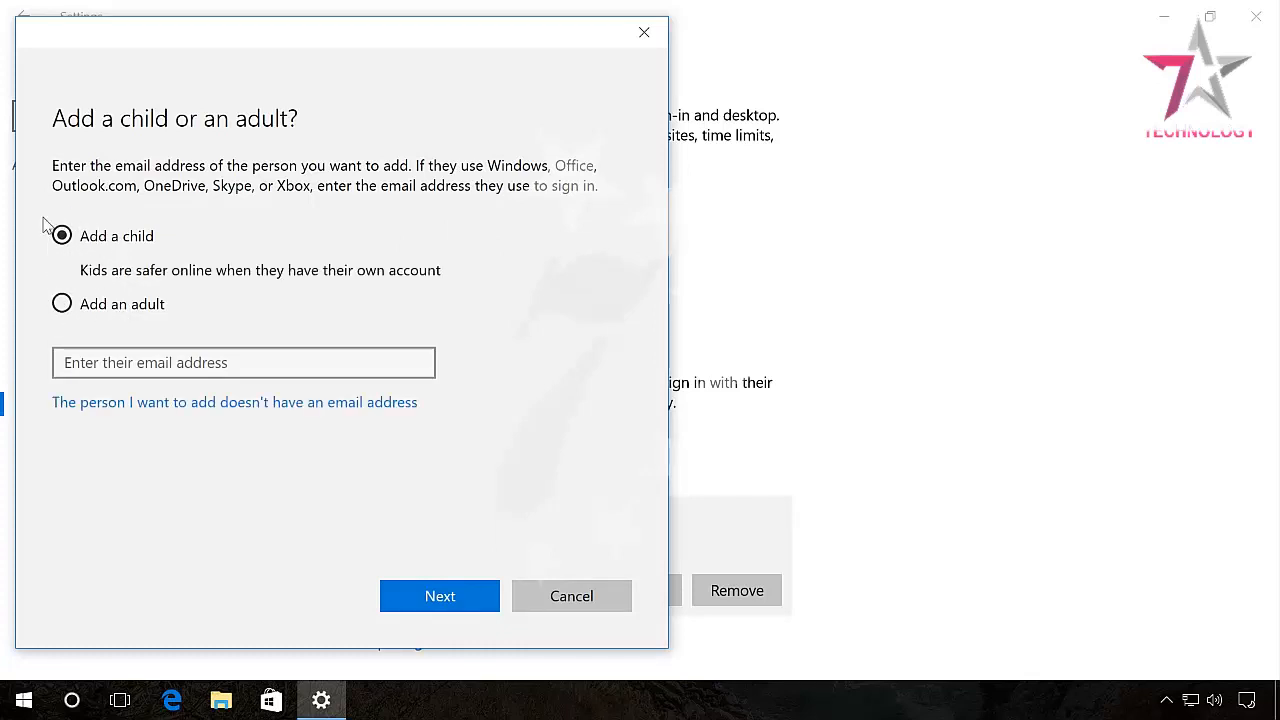
click(168, 355)
key(ctrl+v)
click(423, 595)
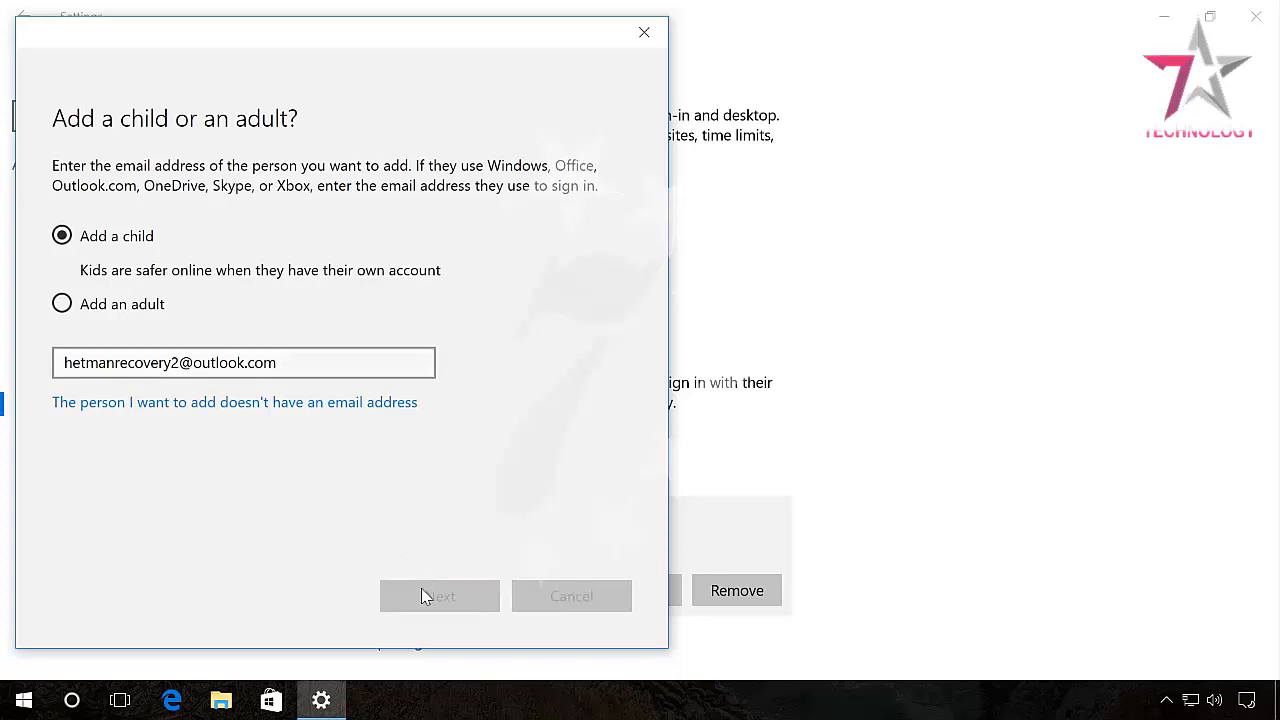
click(421, 594)
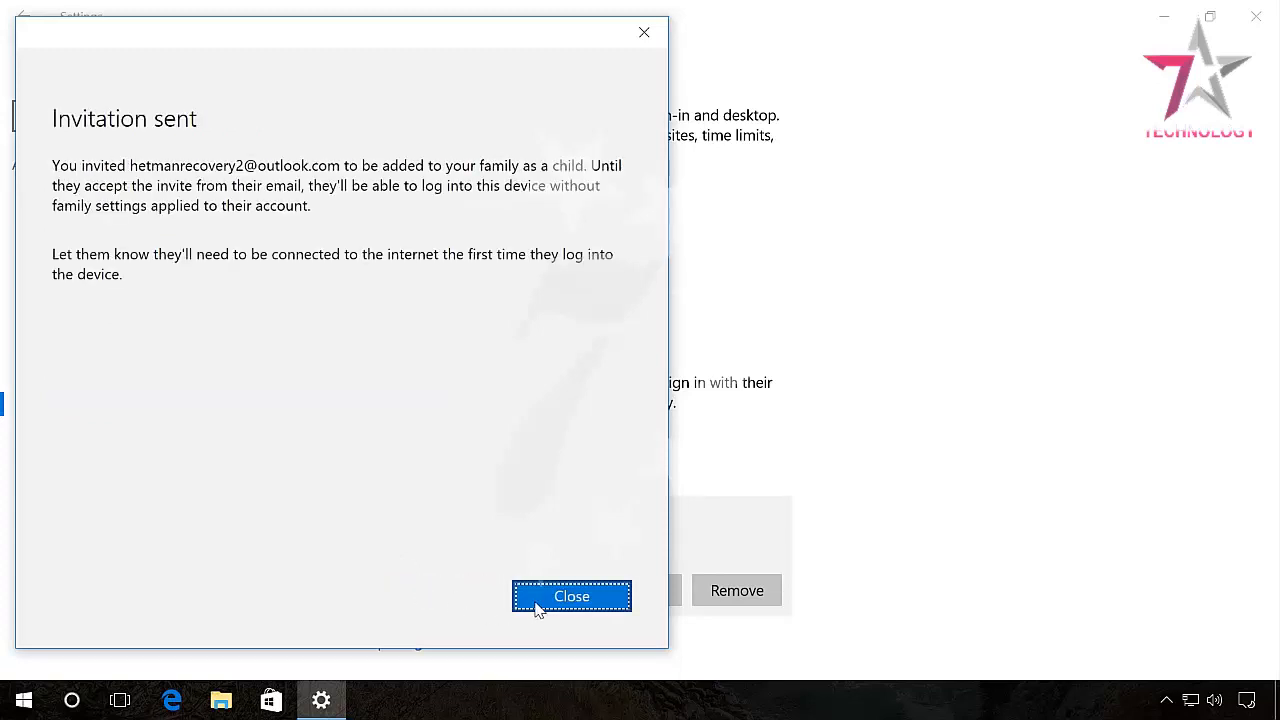
Close the Invitation sent notice and open the child's Recent activity page in online family settings.
click(537, 604)
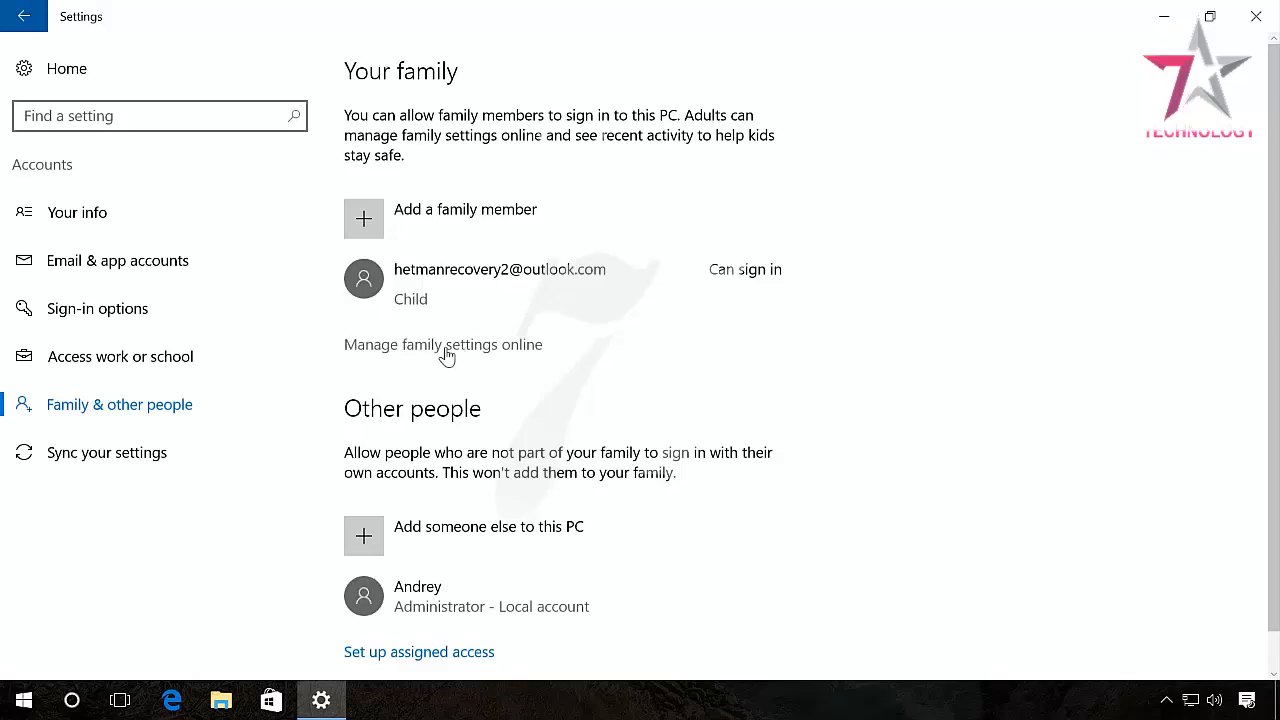
click(448, 353)
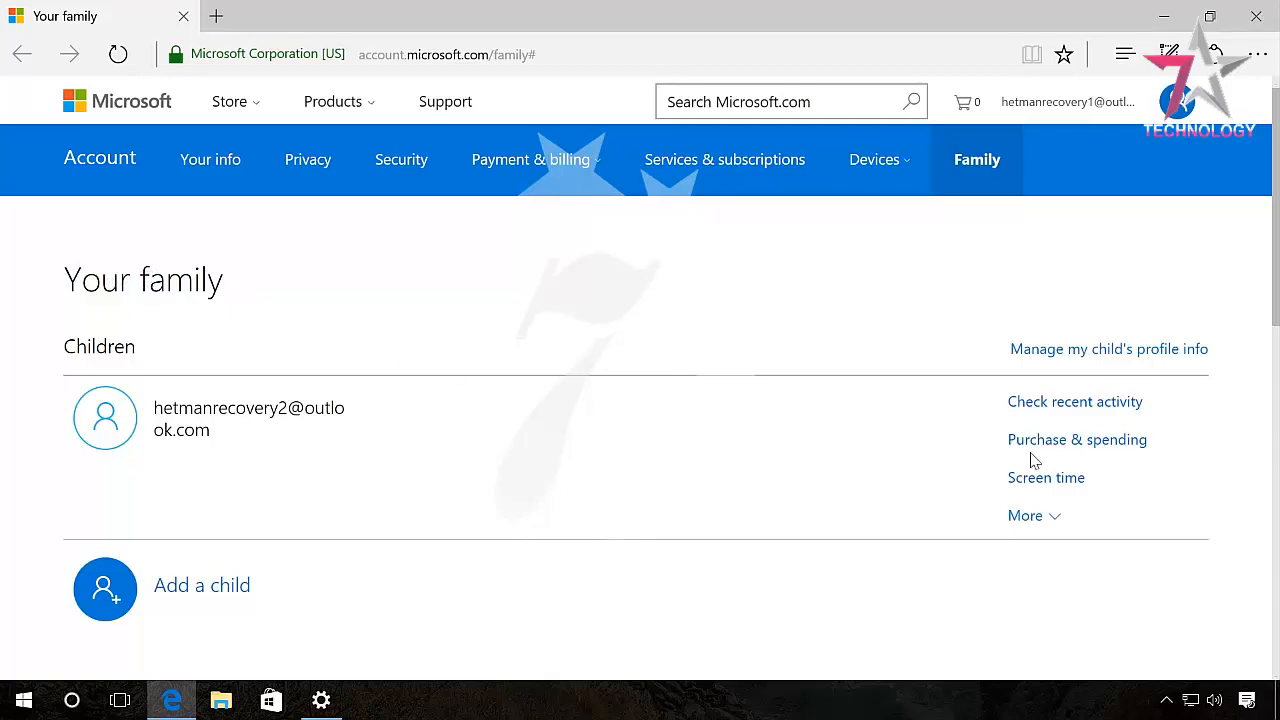
click(1055, 403)
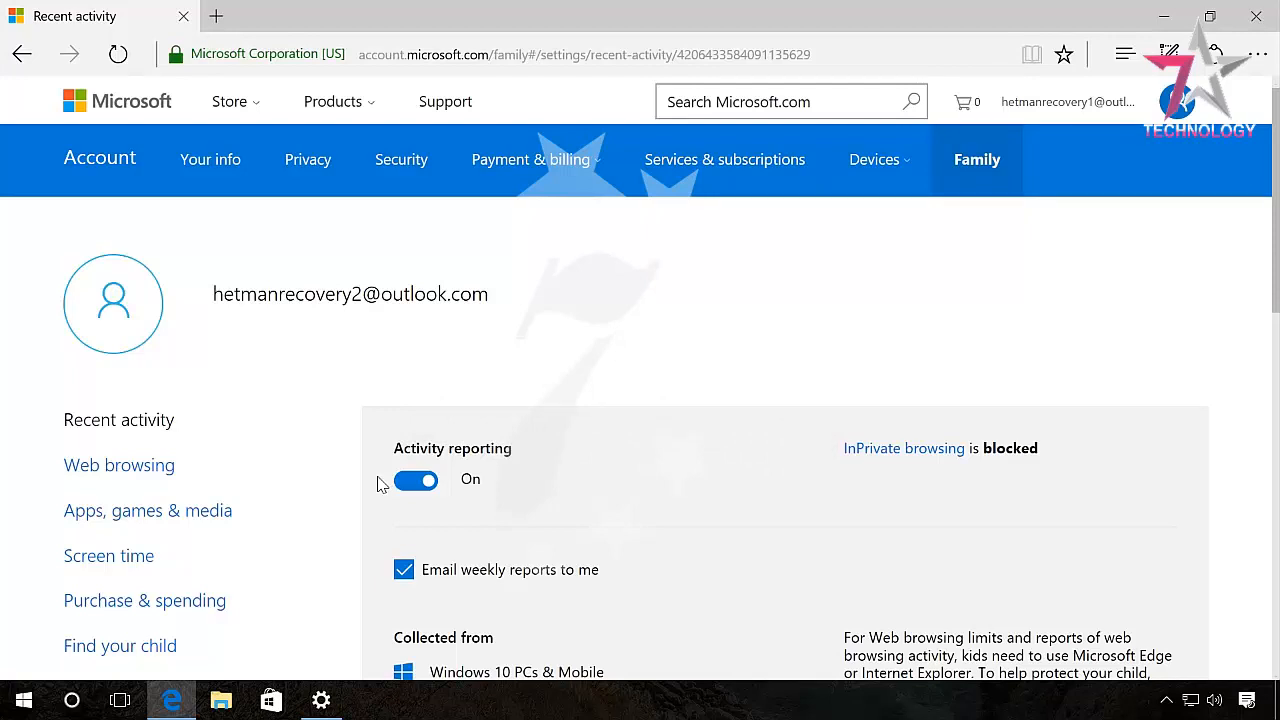
Turn on inappropriate-website blocking for the child and allow only sites on the allowed list.
click(143, 476)
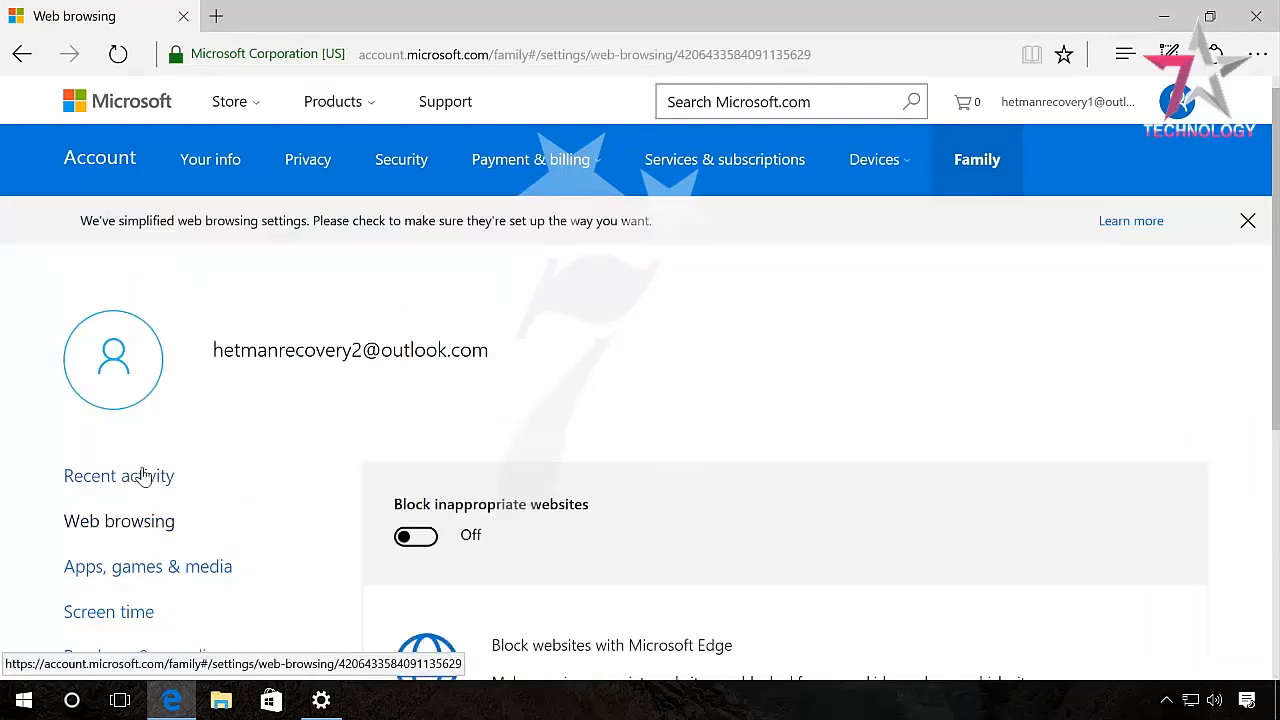
click(419, 537)
drag(1277, 270, 1270, 541)
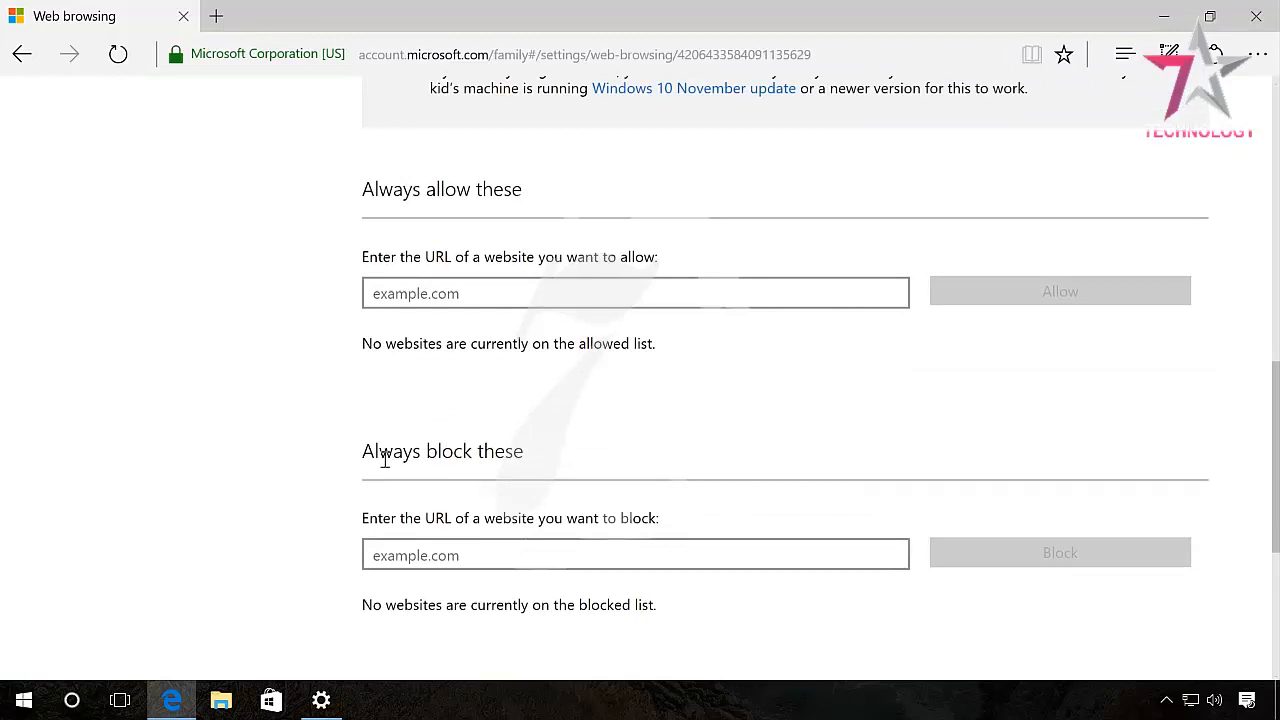
drag(1270, 430, 1274, 378)
click(403, 194)
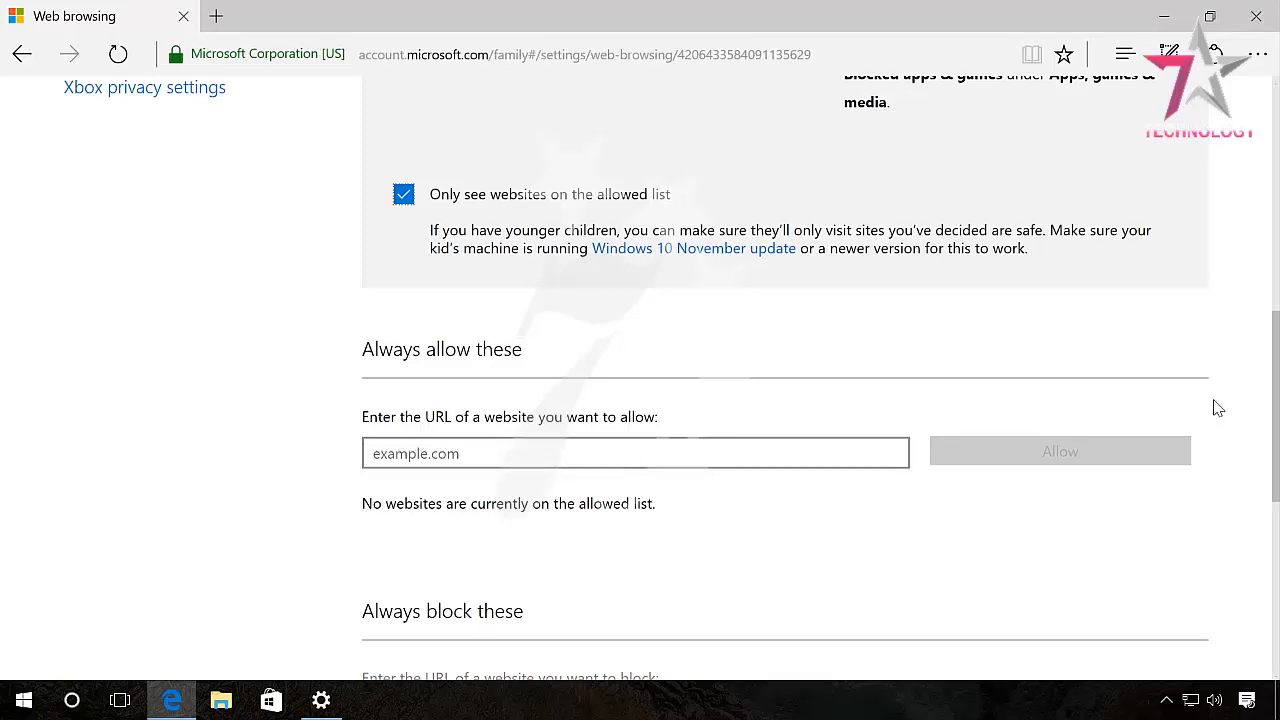
drag(1276, 390, 1276, 140)
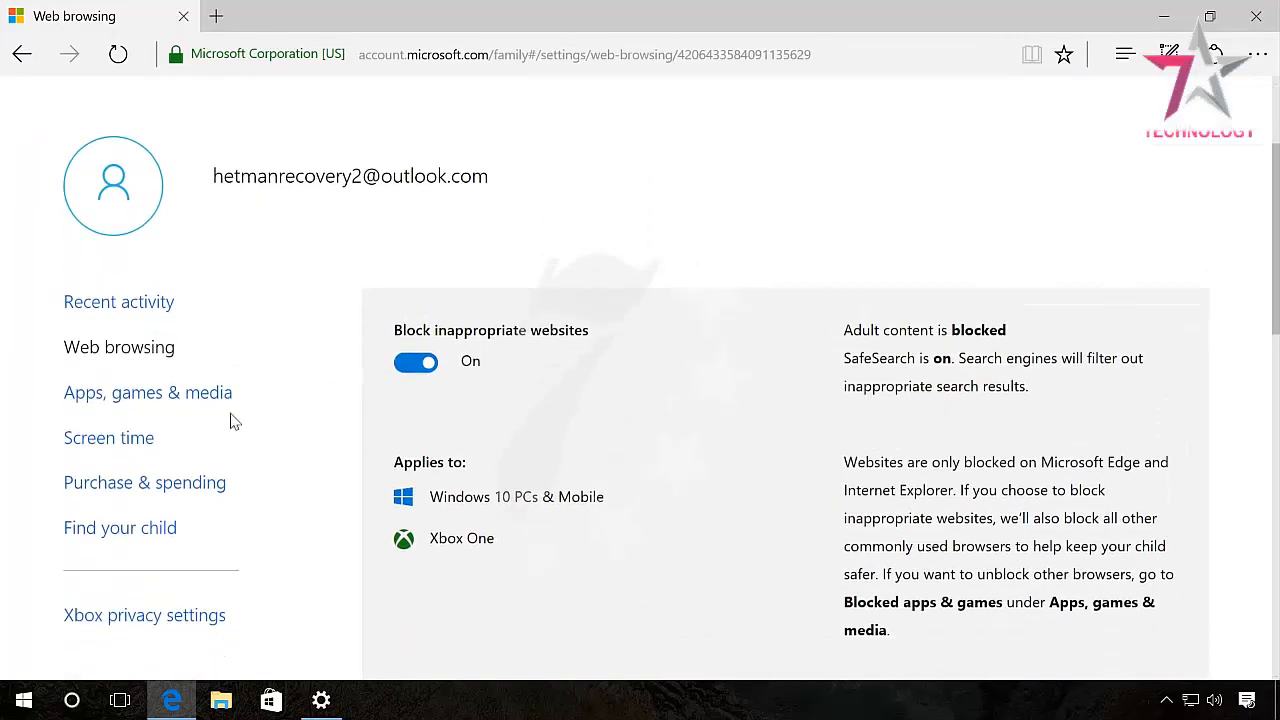
Switch on the child's device screen-time limits and give Monday a 4 hrs allowance.
click(108, 437)
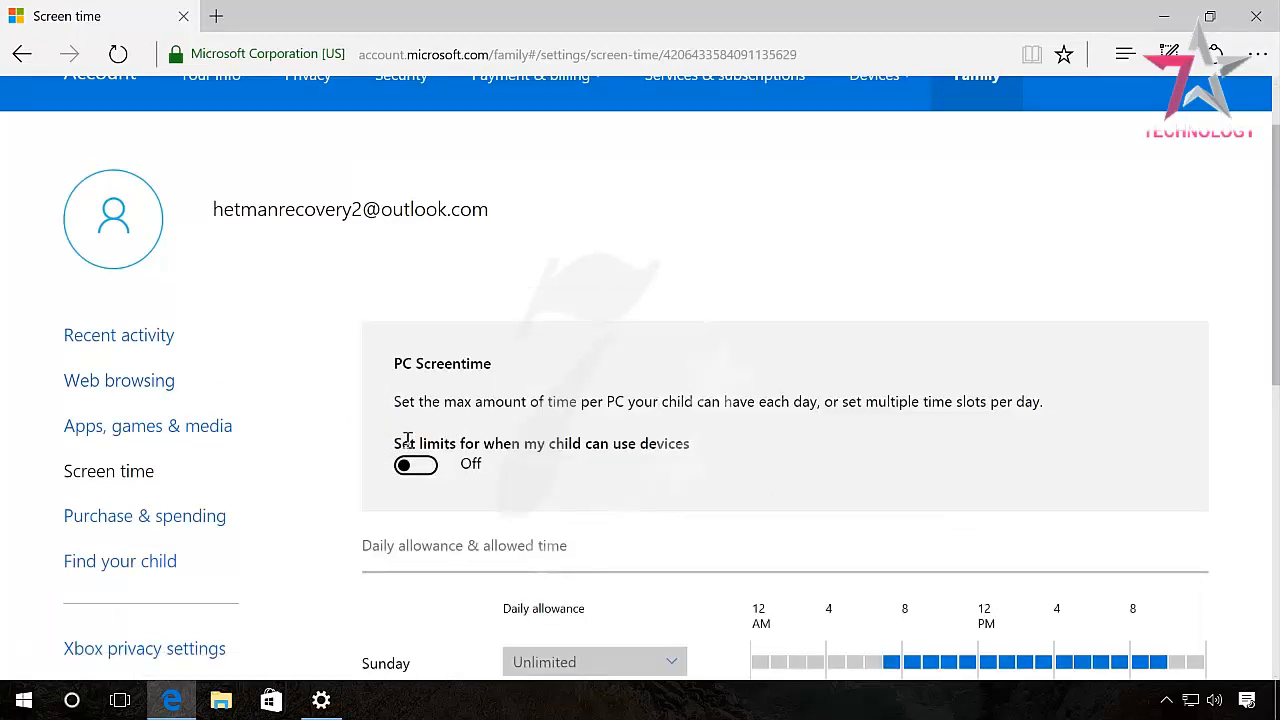
click(425, 470)
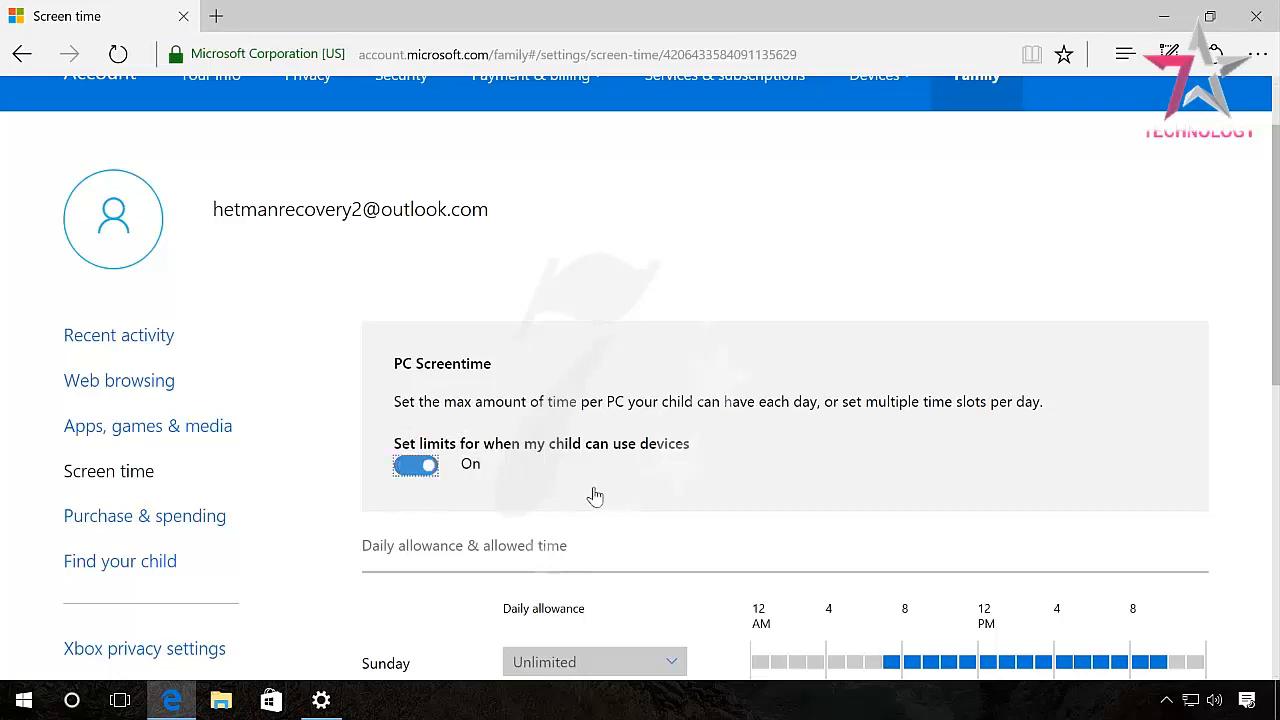
drag(1275, 390, 1275, 502)
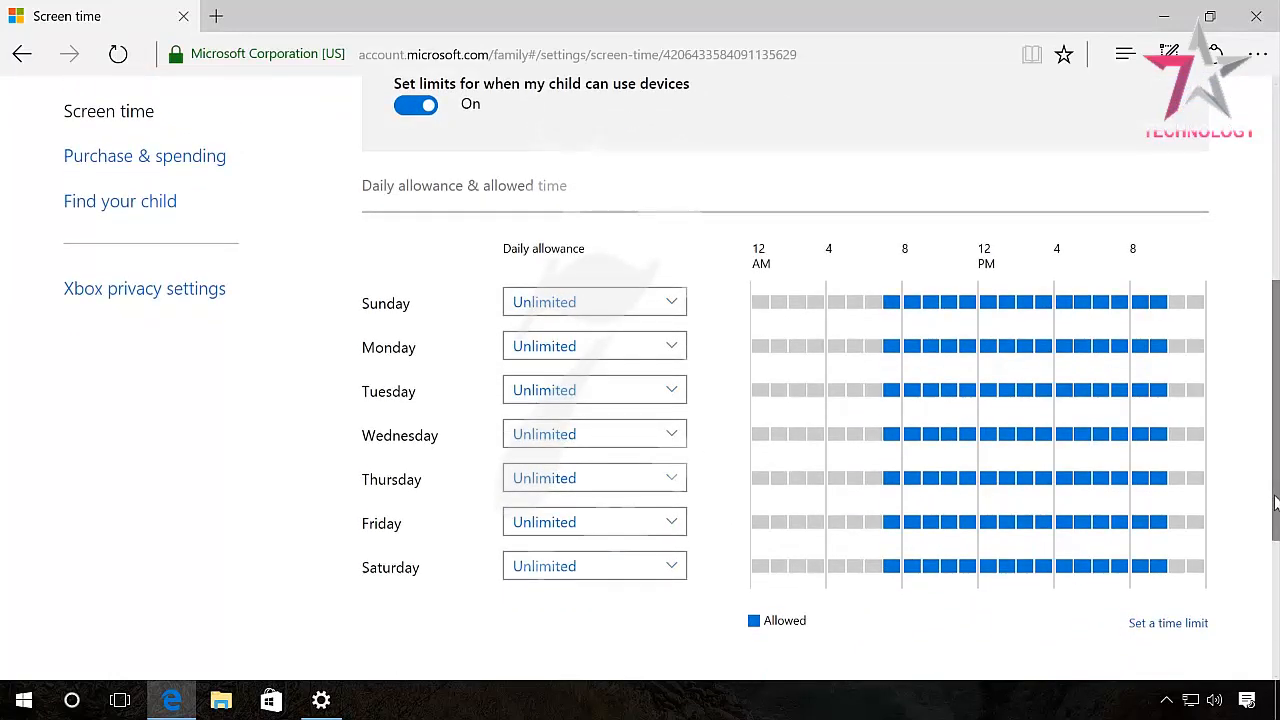
click(621, 348)
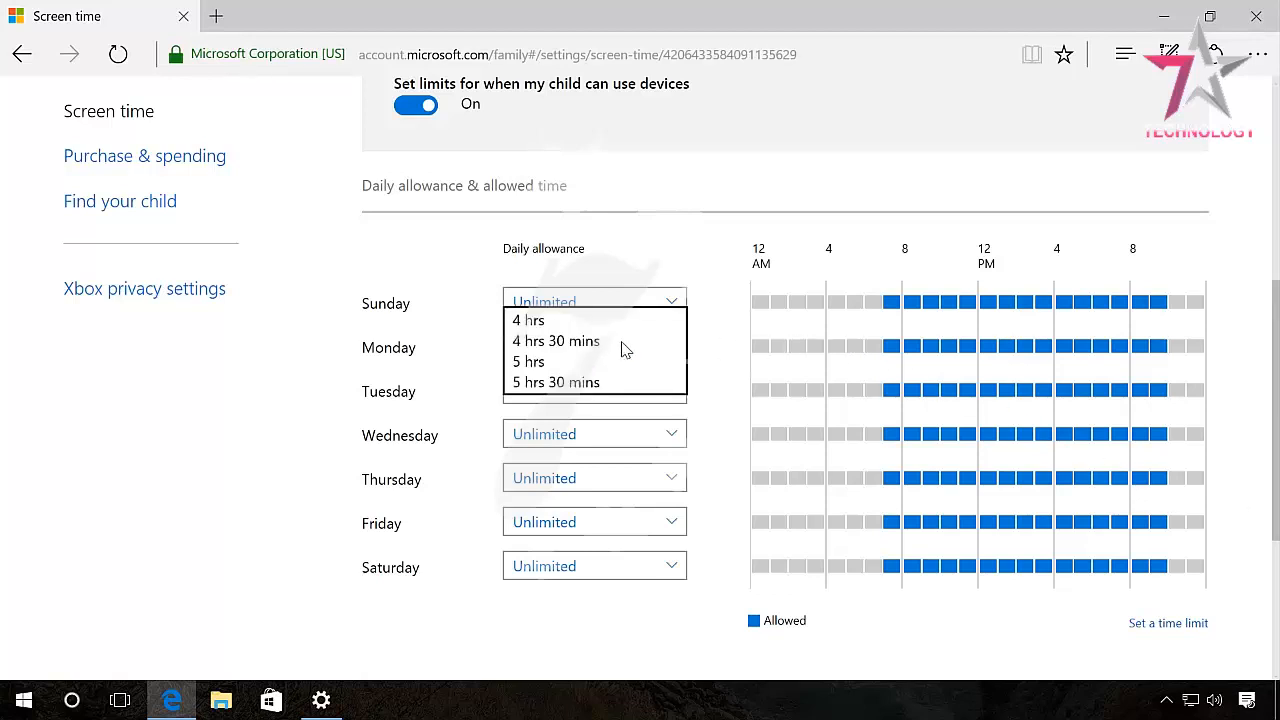
click(563, 322)
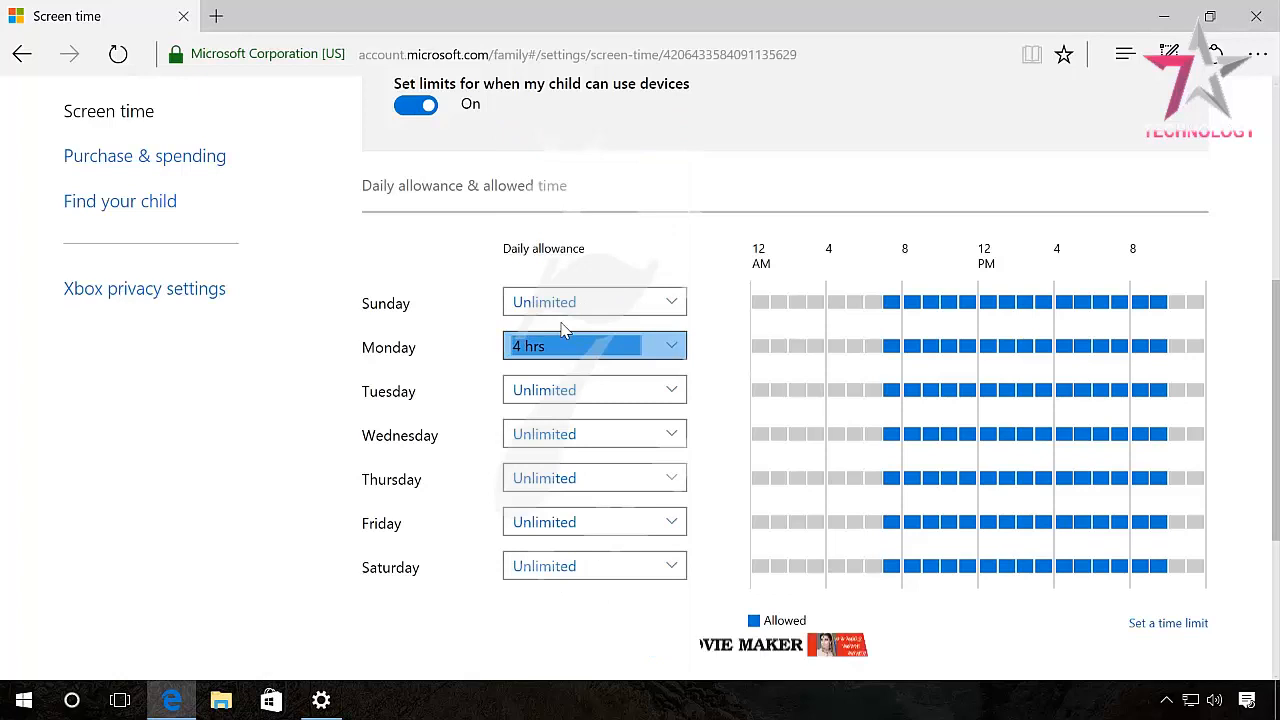